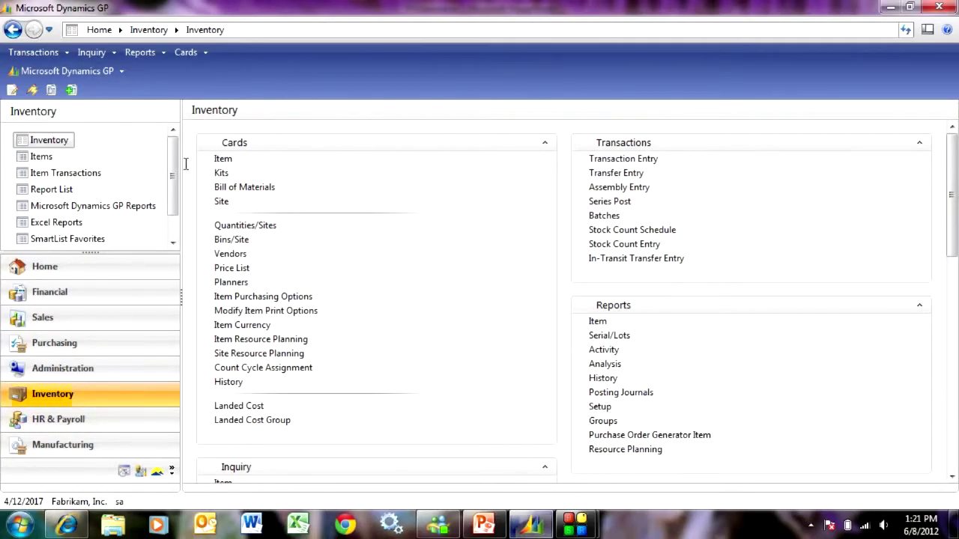
# Load item FAXX-CAN-9800 (Cantata FaxPhone 9800) and open its Item Resource Planning Maintenance window.
pyautogui.click(224, 160)
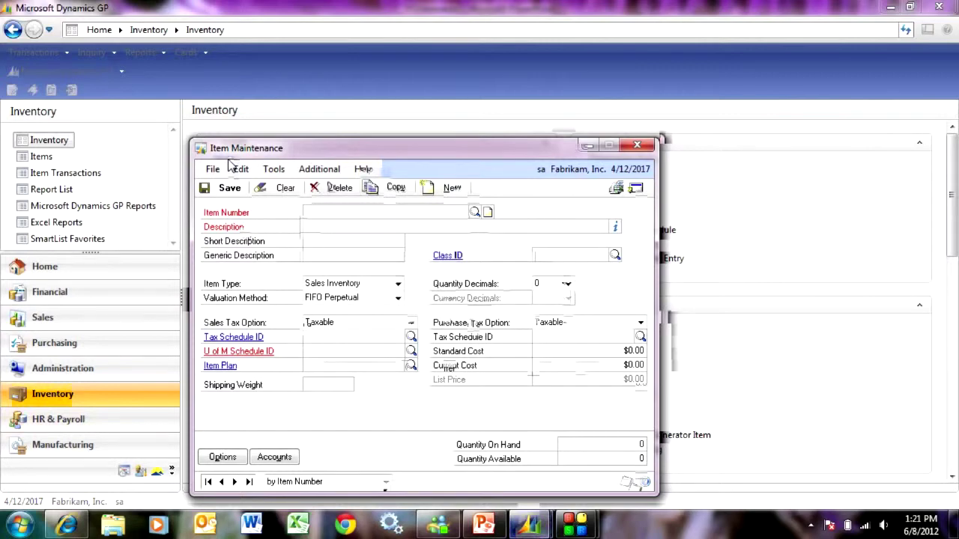
pyautogui.write('FAX')
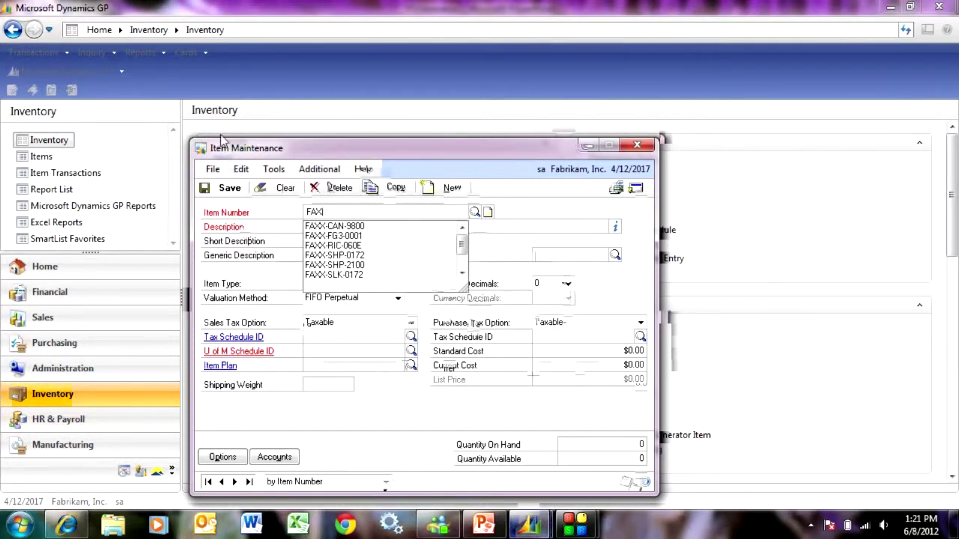
pyautogui.click(335, 226)
pyautogui.press('Tab')
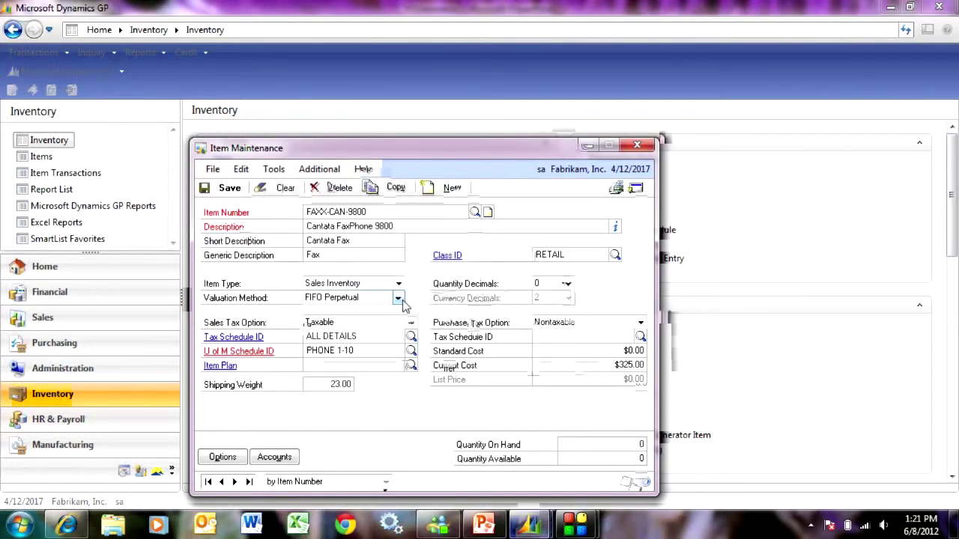
pyautogui.click(637, 188)
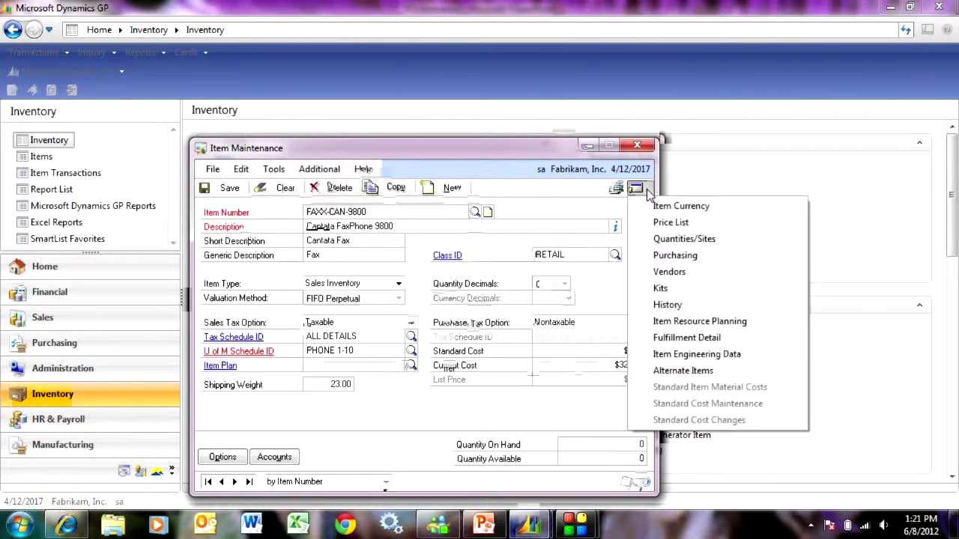
pyautogui.click(683, 324)
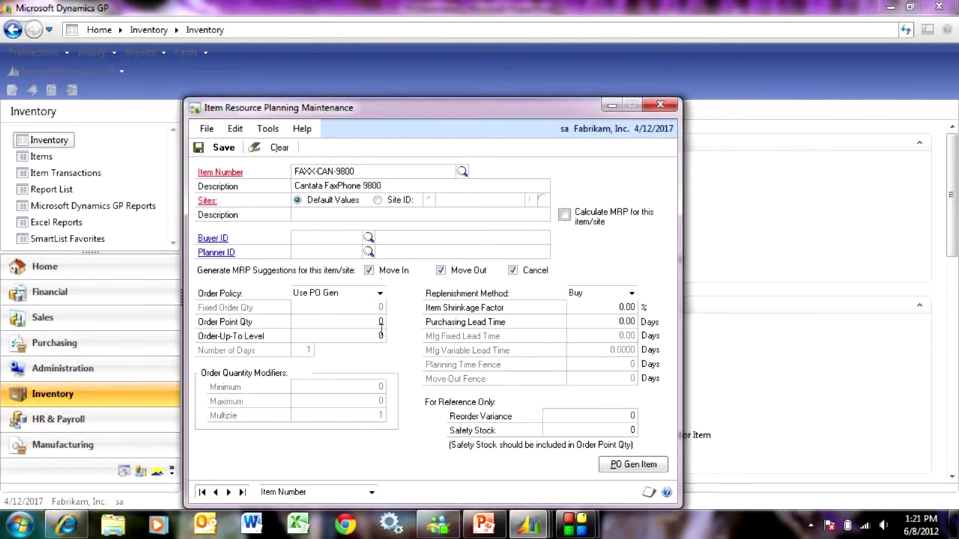
# Switch to site-specific planning, step to the WAREHOUSE site, and open its PO Gen Item settings.
pyautogui.click(379, 201)
pyautogui.click(529, 200)
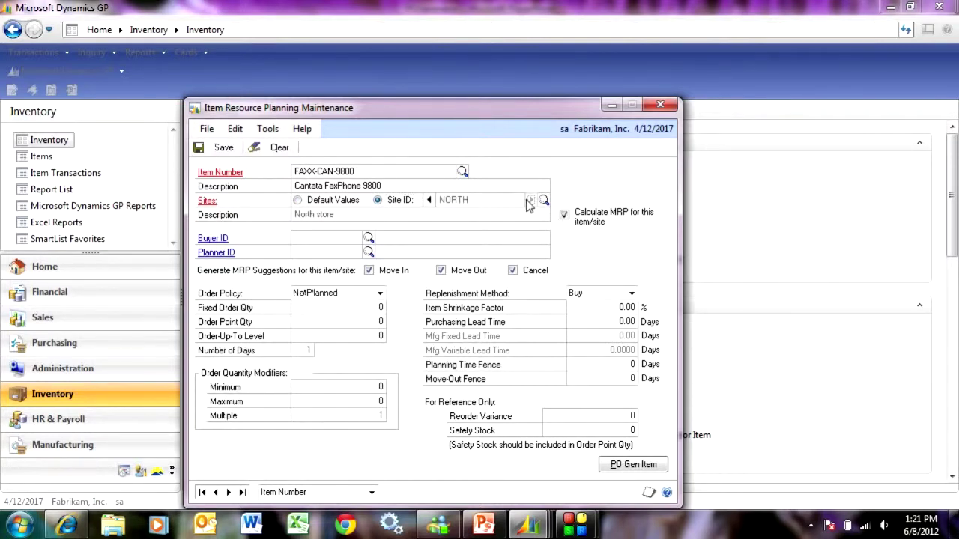
pyautogui.click(530, 200)
pyautogui.click(530, 201)
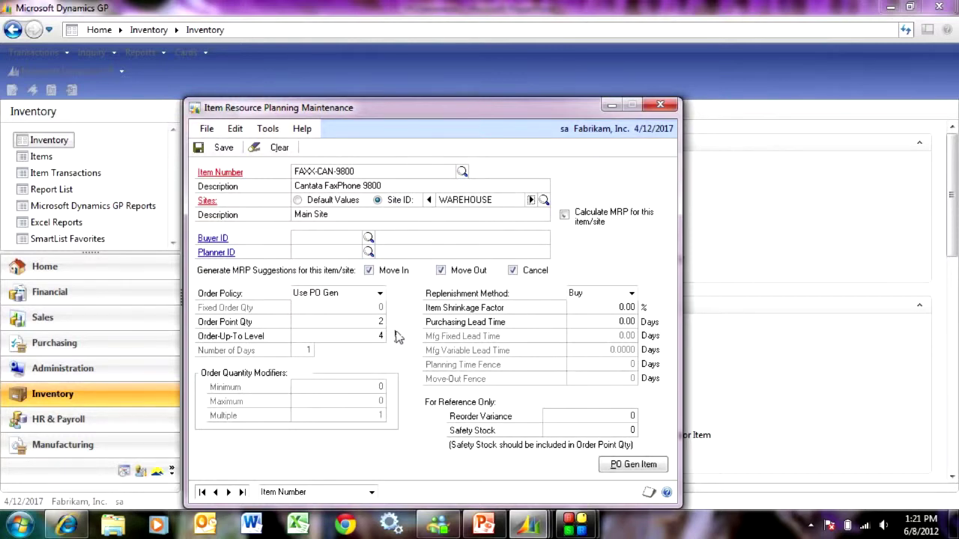
pyautogui.click(633, 465)
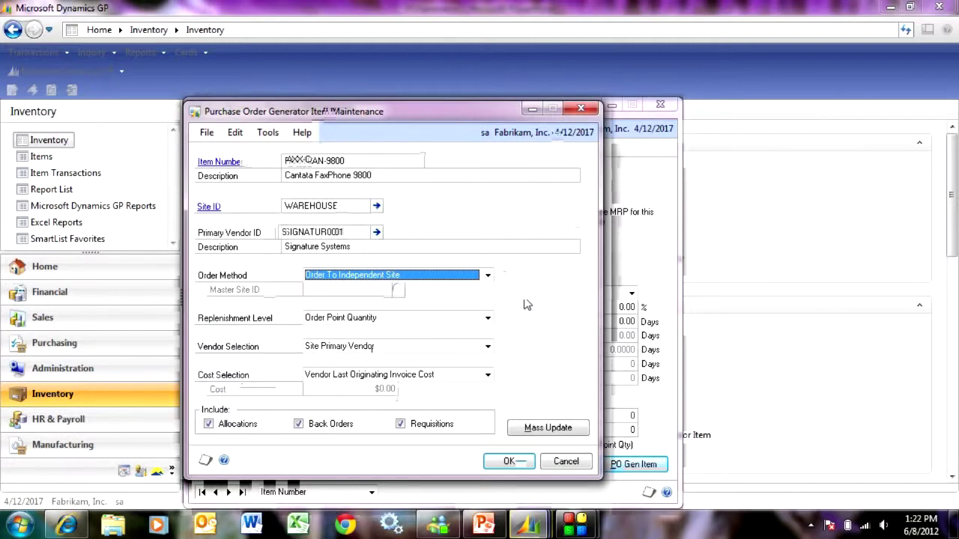
pyautogui.click(488, 318)
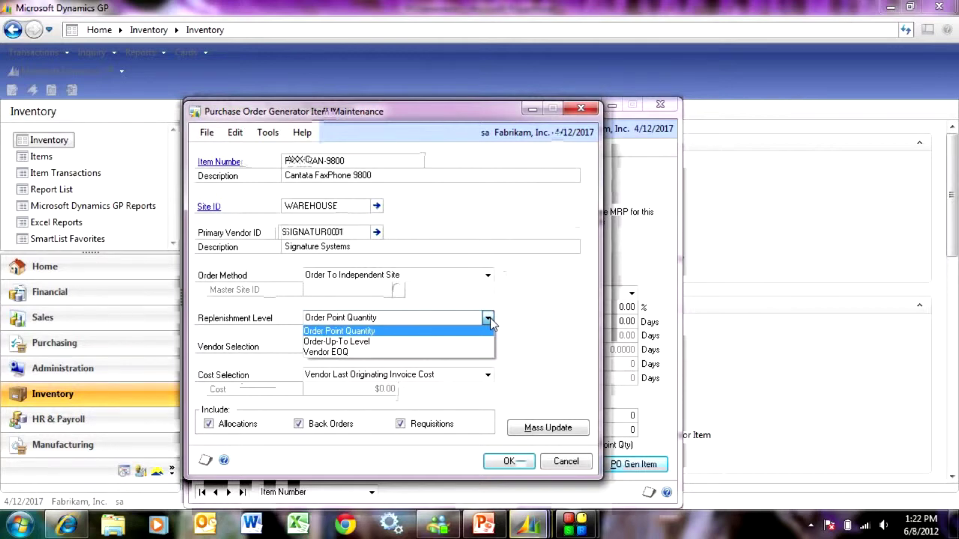
pyautogui.click(488, 319)
pyautogui.click(488, 349)
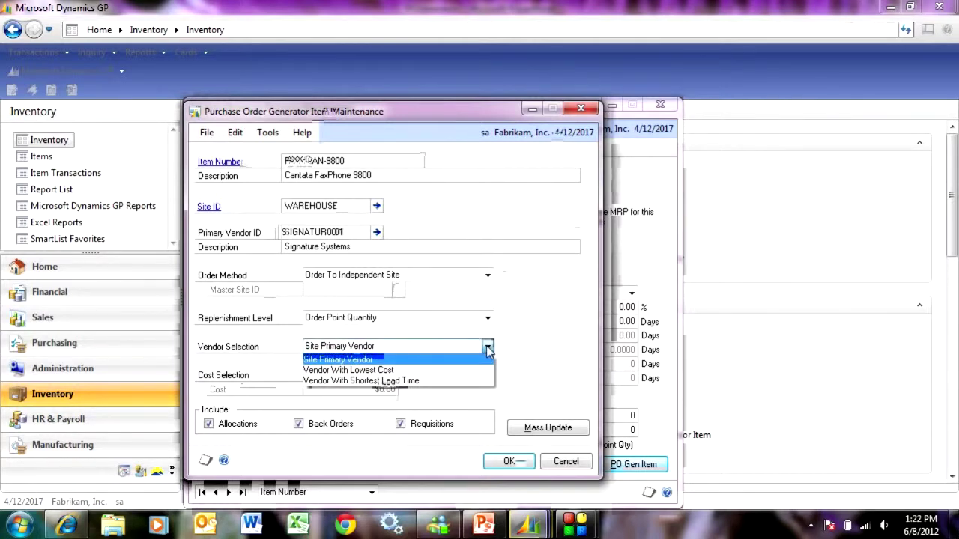
pyautogui.click(517, 354)
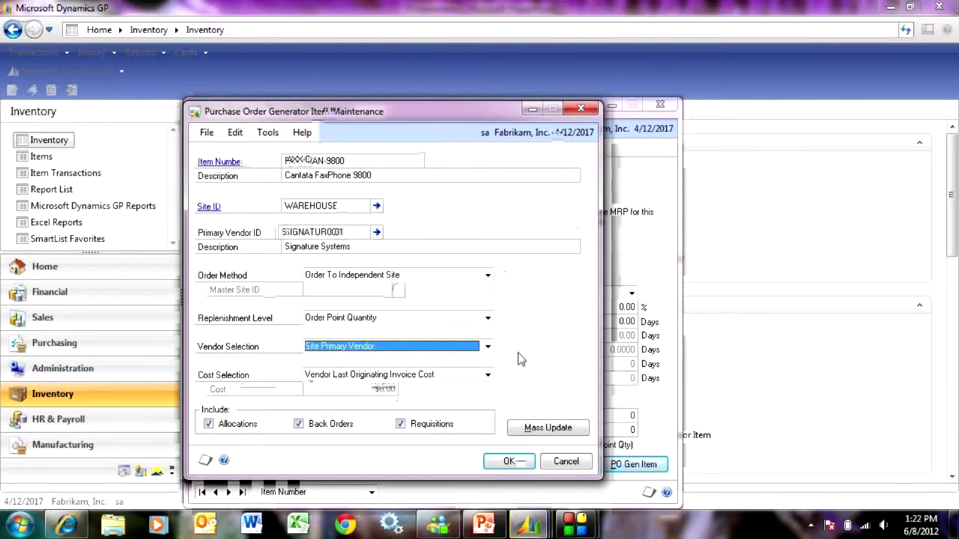
pyautogui.click(488, 376)
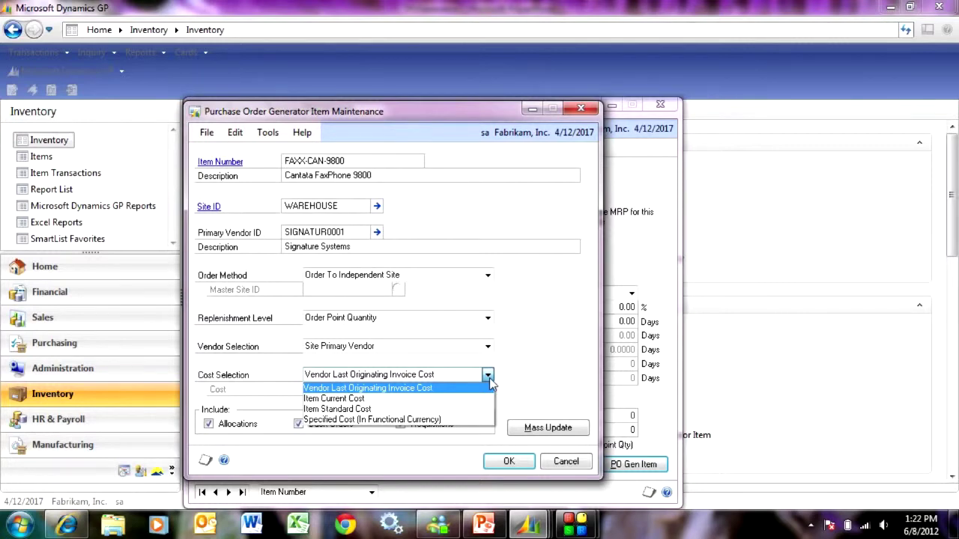
pyautogui.click(526, 382)
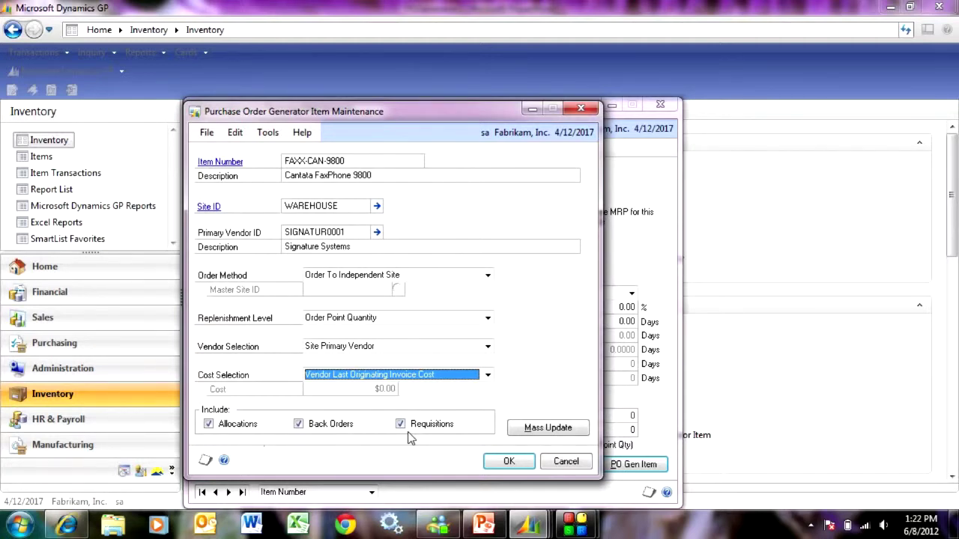
# Accept the PO Gen item settings, close resource planning, and open the Purchasing Purchase Order Generator.
pyautogui.click(509, 461)
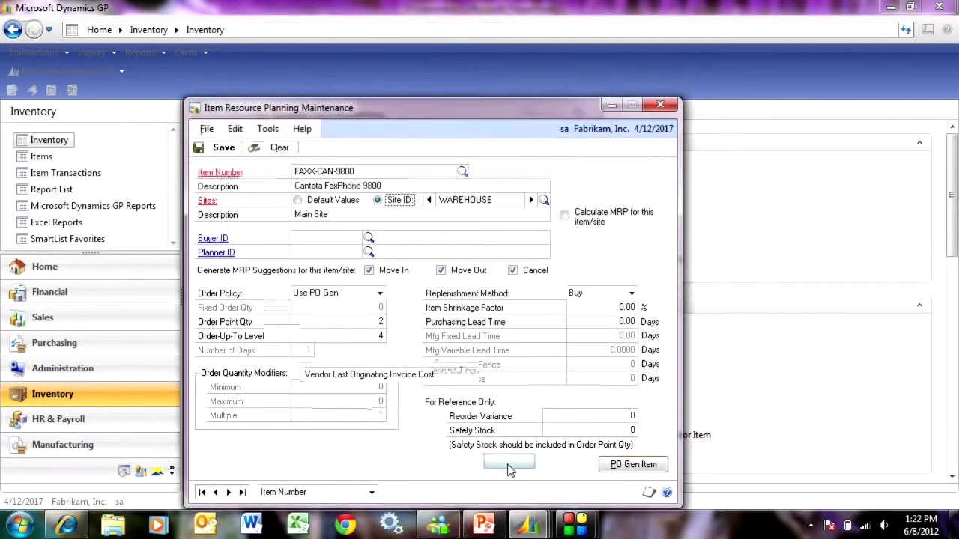
pyautogui.click(660, 104)
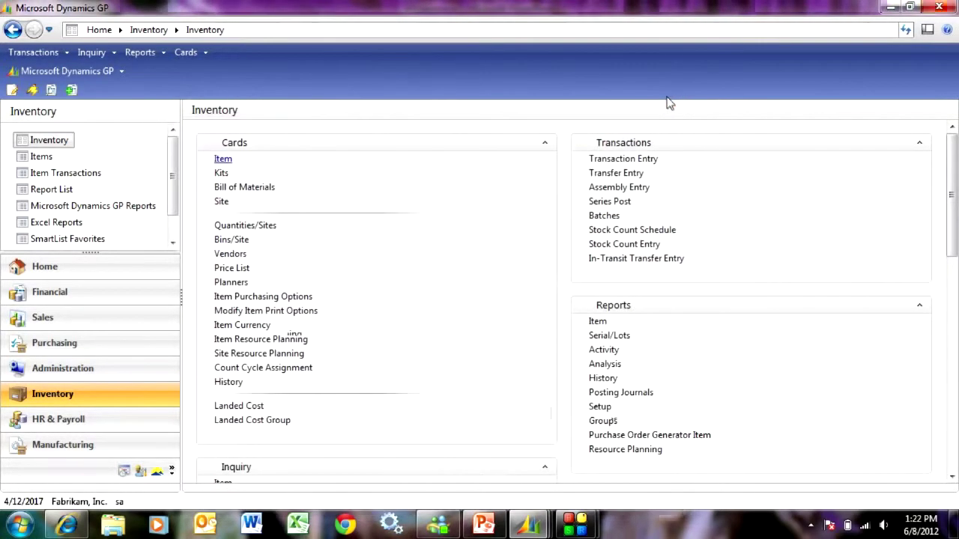
pyautogui.click(66, 344)
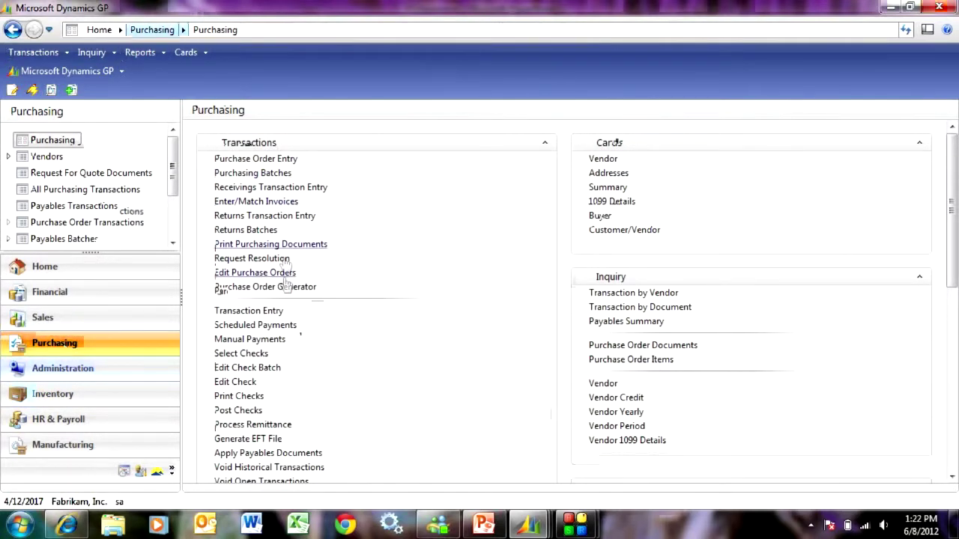
pyautogui.click(282, 290)
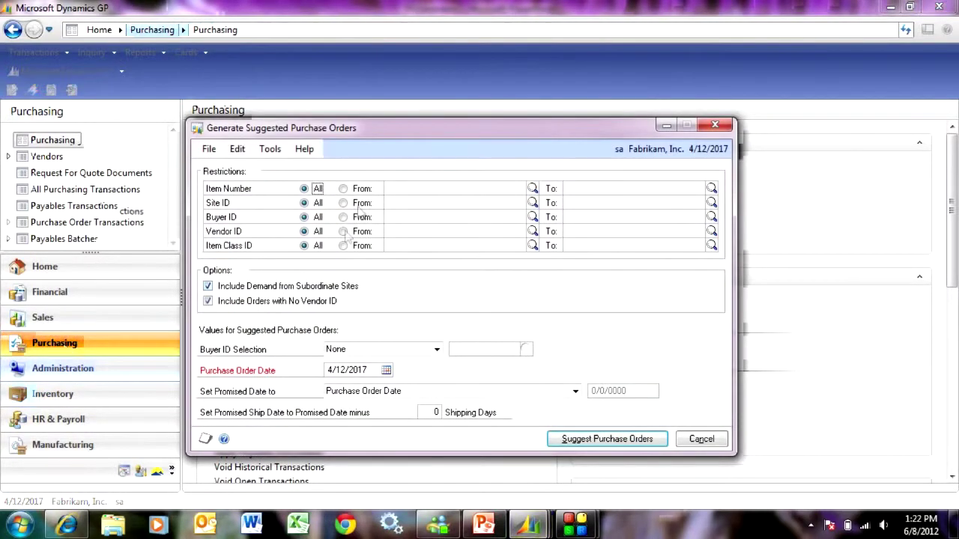
# Limit the item range to FAXX-CAN-9800 through FAXX-RIC-060E and produce suggested purchase orders.
pyautogui.click(343, 188)
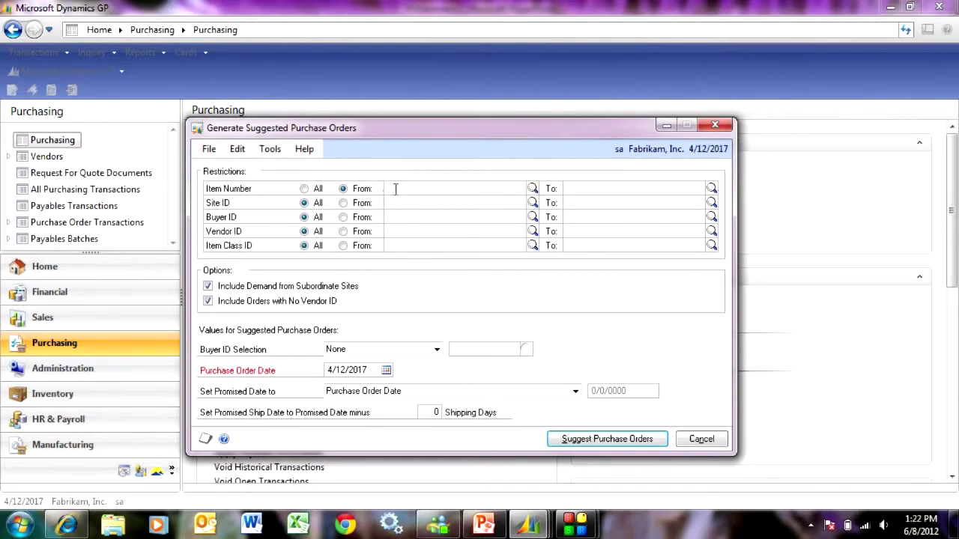
pyautogui.write('FAXX')
pyautogui.press('Tab')
pyautogui.press('Return')
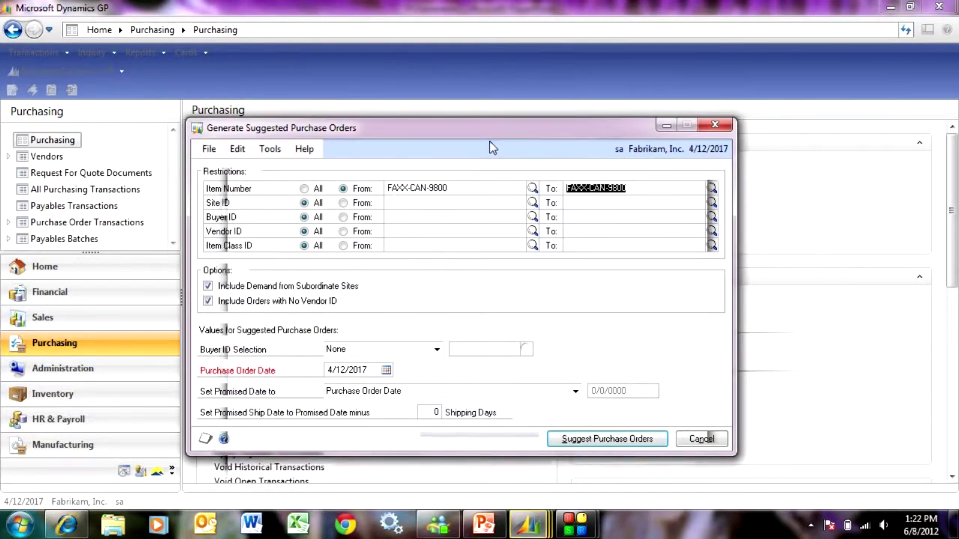
pyautogui.doubleClick(451, 308)
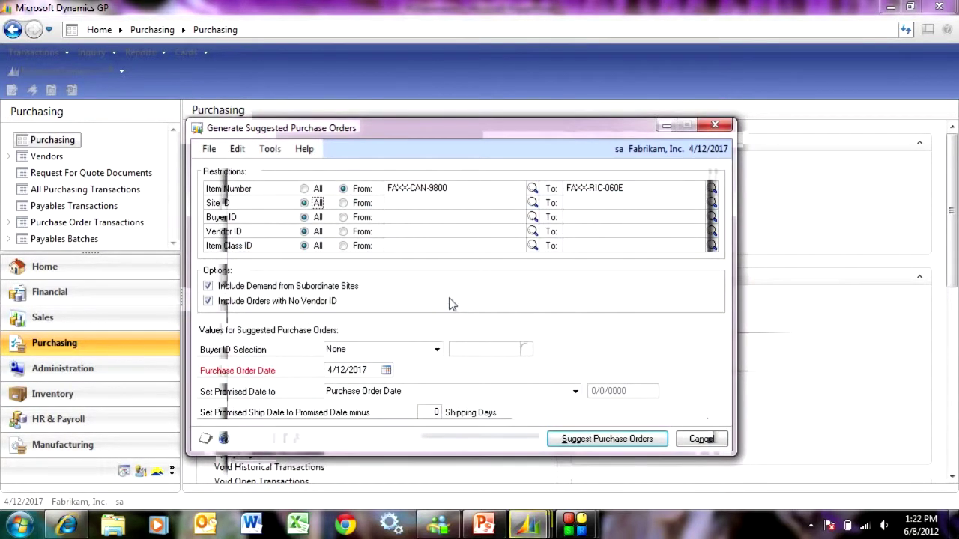
pyautogui.click(588, 441)
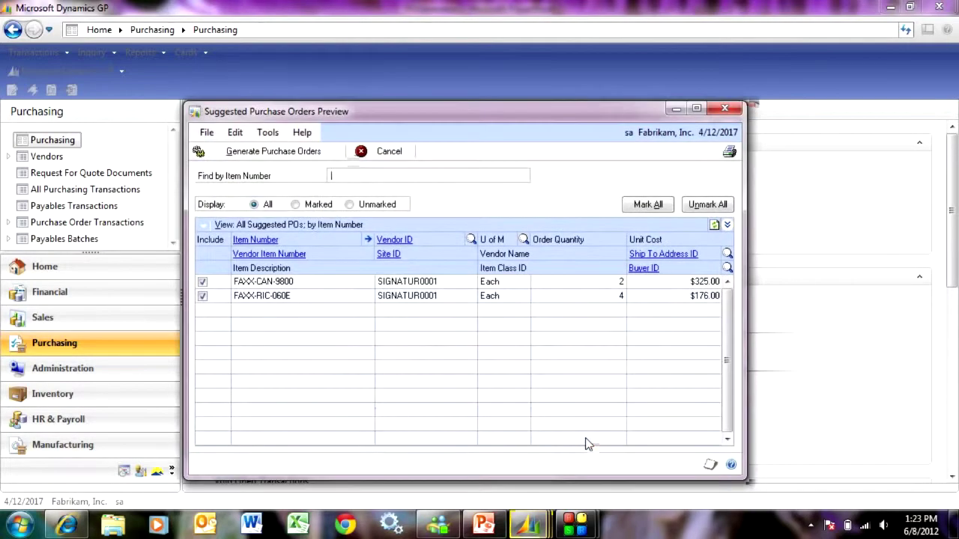
# Expand suggestion details, generate the purchase order, and review the generated-orders report on screen.
pyautogui.click(728, 226)
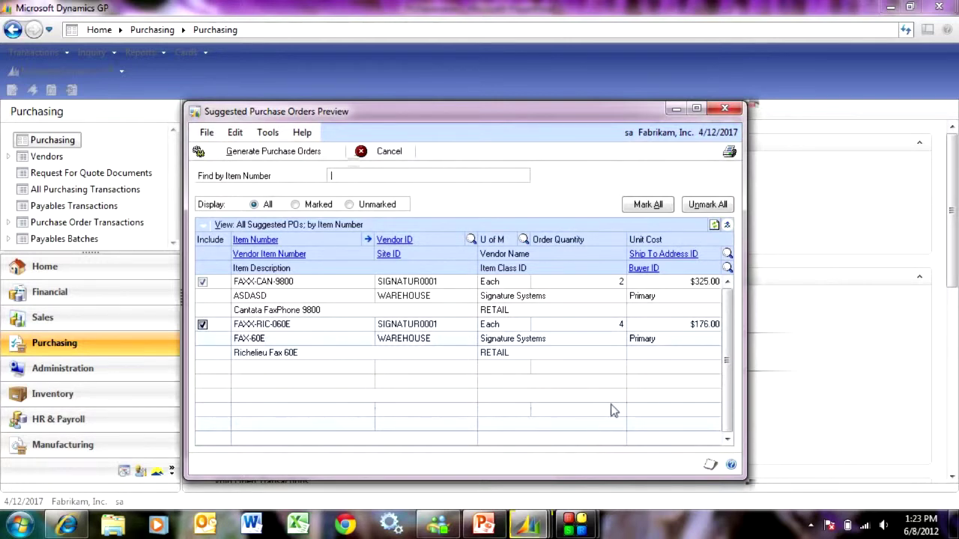
pyautogui.click(273, 153)
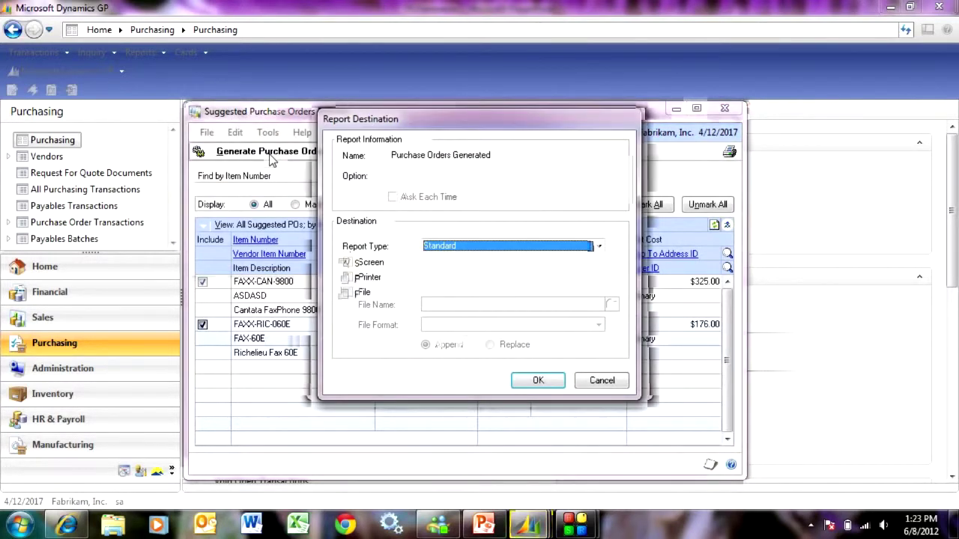
pyautogui.click(536, 381)
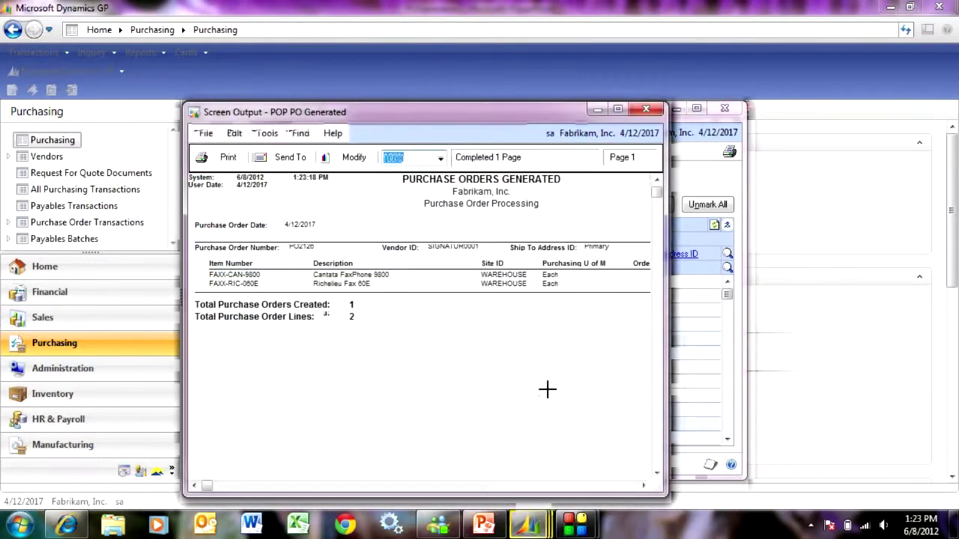
pyautogui.click(617, 109)
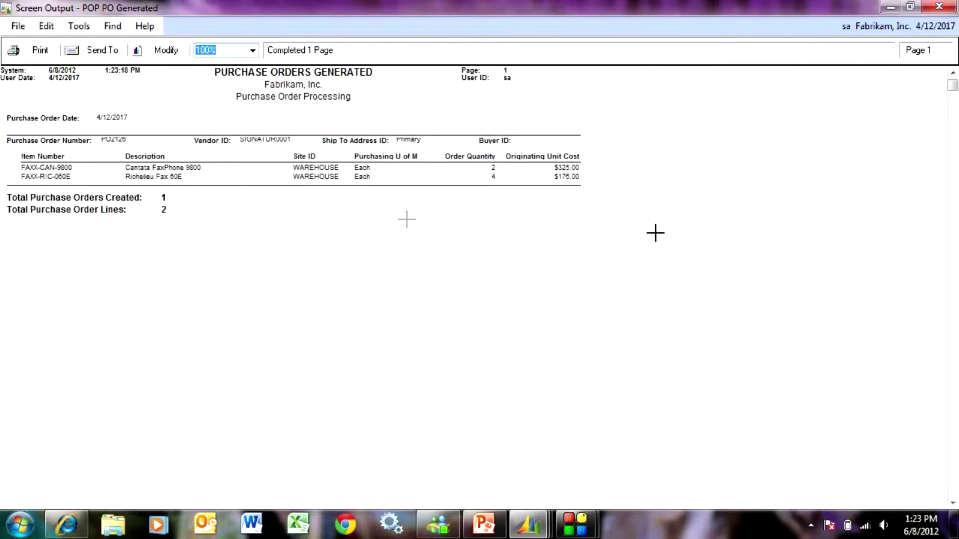
pyautogui.click(939, 7)
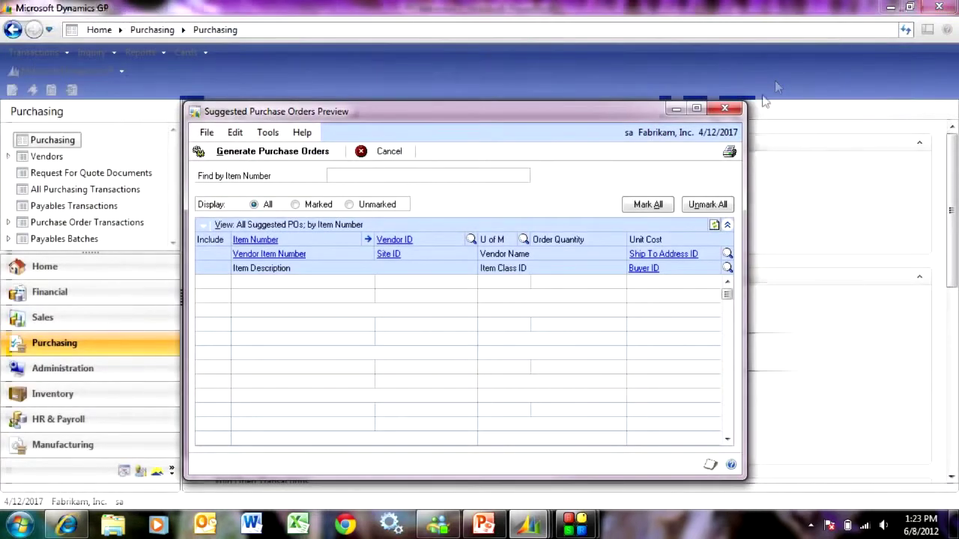
# Close the generator windows and display the latest purchase order PO2126 in Purchase Order Entry.
pyautogui.click(724, 108)
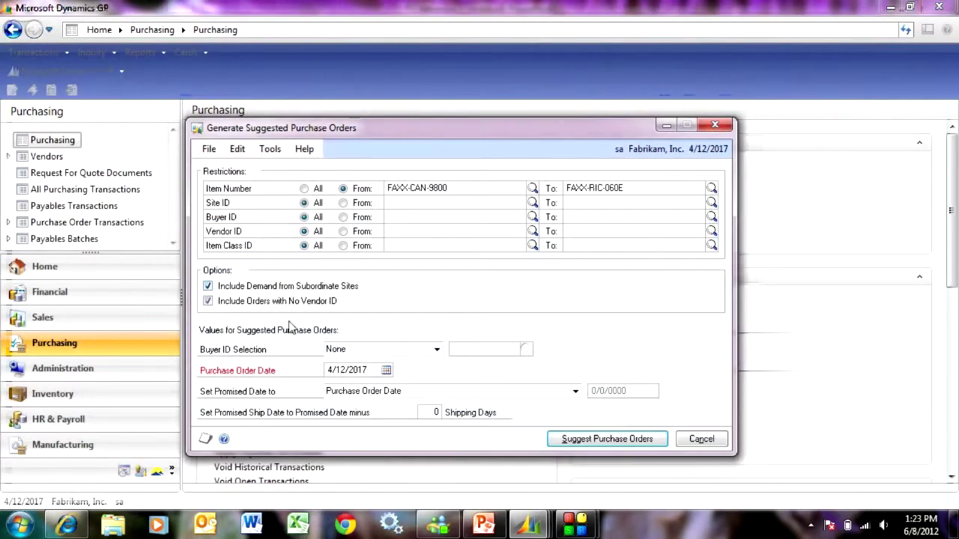
pyautogui.click(715, 124)
pyautogui.click(257, 159)
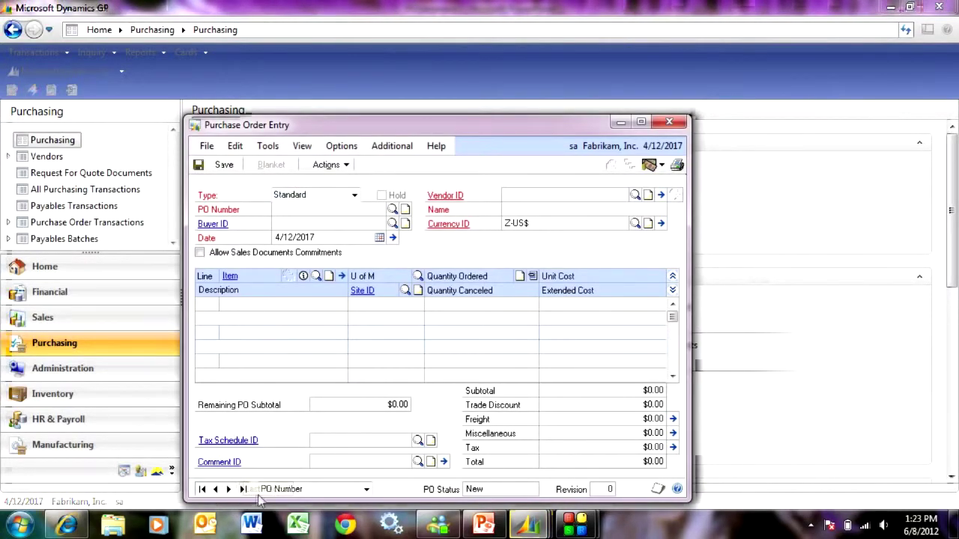
pyautogui.click(242, 489)
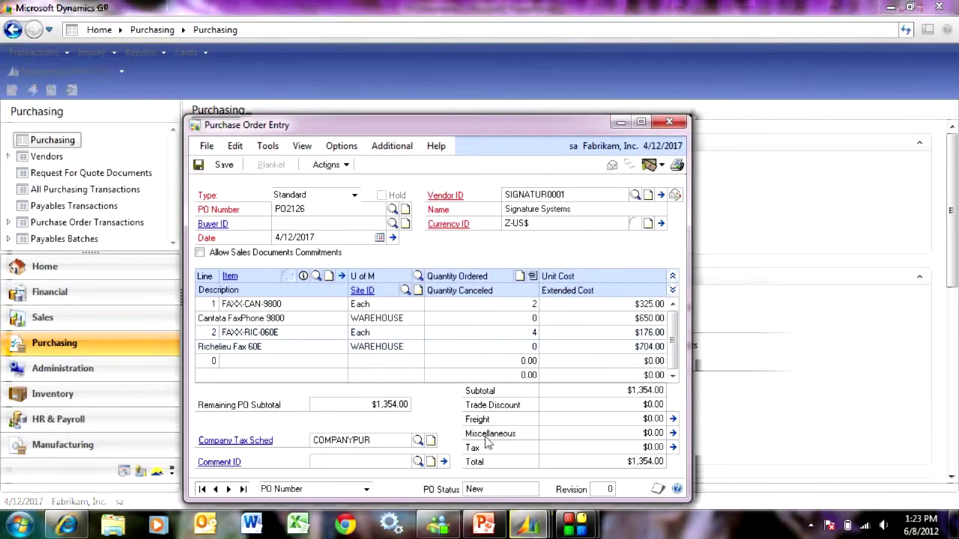